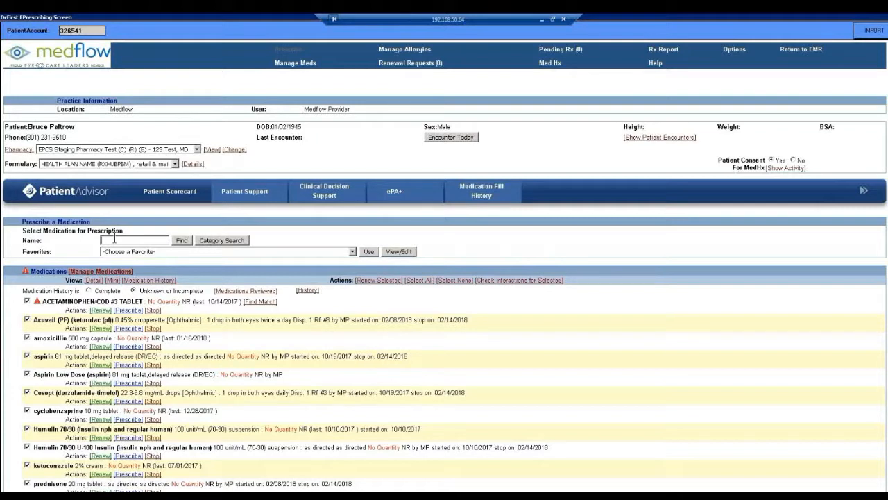
Step: Find the medication Vigamox and open the prescription details for its 0.5% ophthalmic drops
text(vigamox)
click(179, 240)
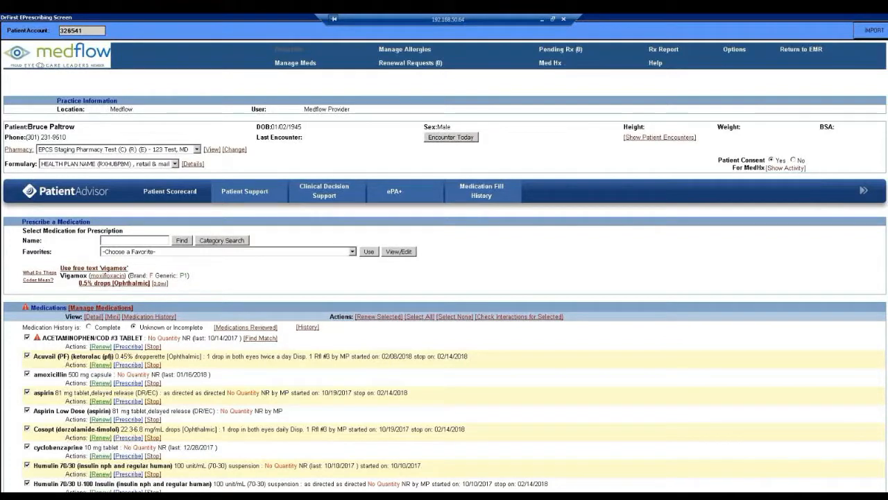
click(160, 284)
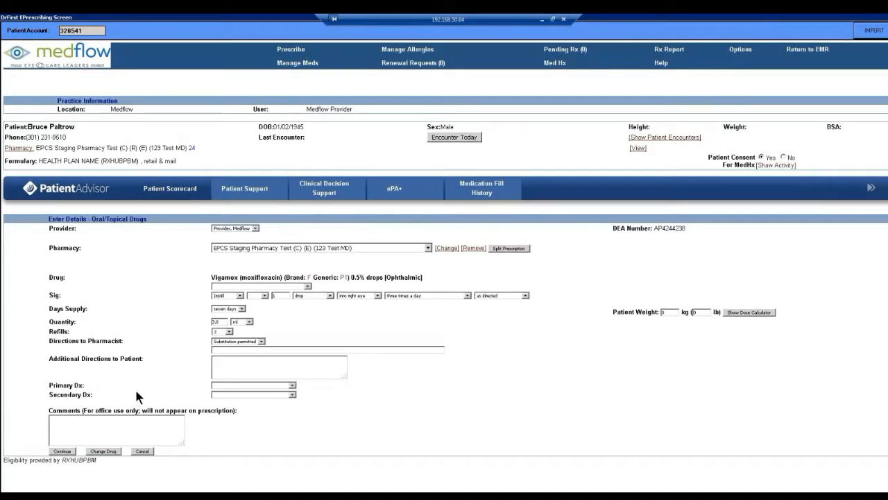
Step: Select the Medflow provider for the prescription and check the pharmacy choices, keeping EPCS Staging Pharmacy Test
click(254, 228)
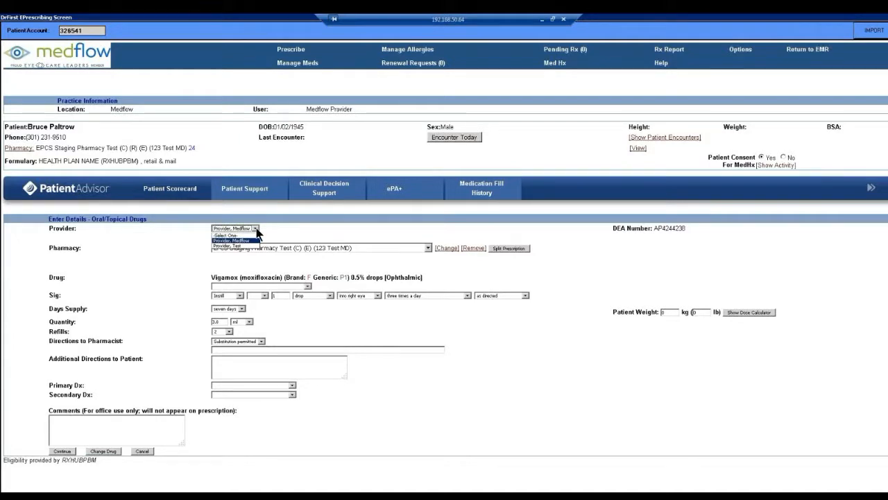
click(254, 240)
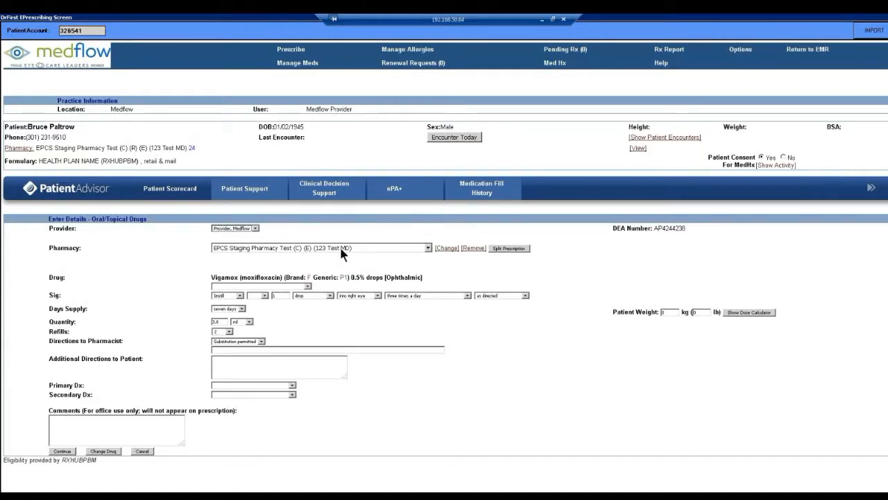
click(429, 249)
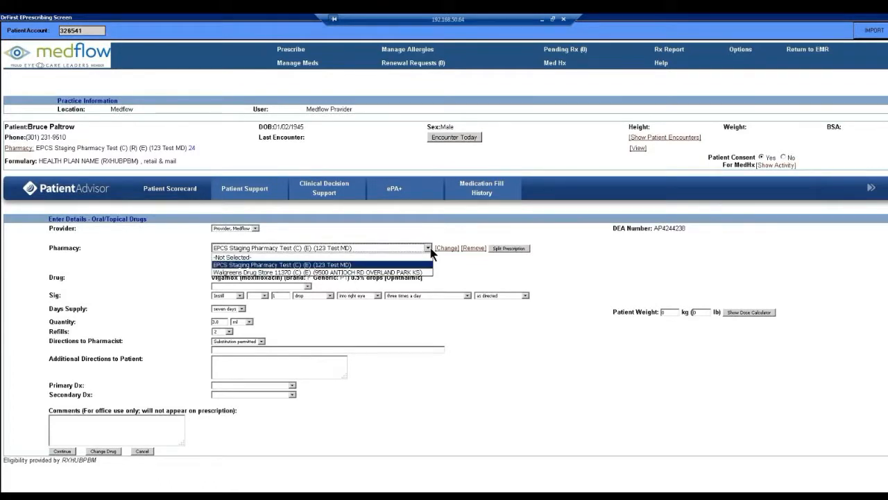
click(430, 250)
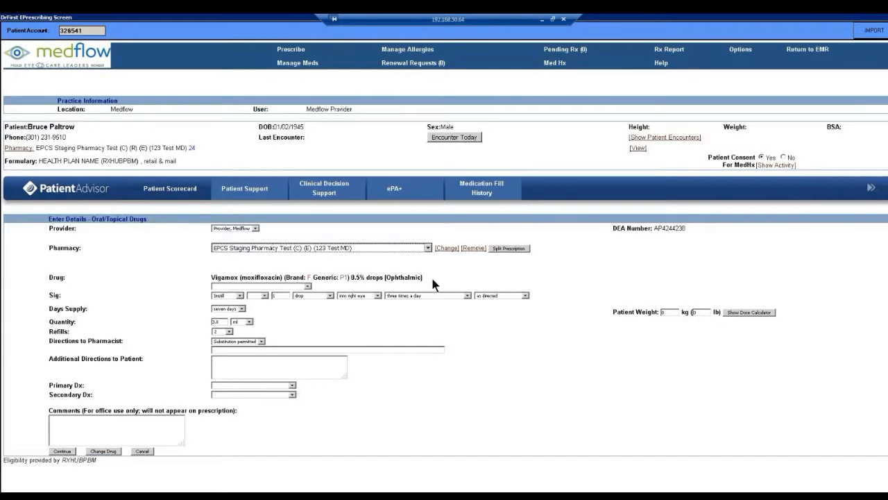
Step: Check the preset sigs for Vigamox, and choose Instill as the sig action with the as directed instruction
click(307, 286)
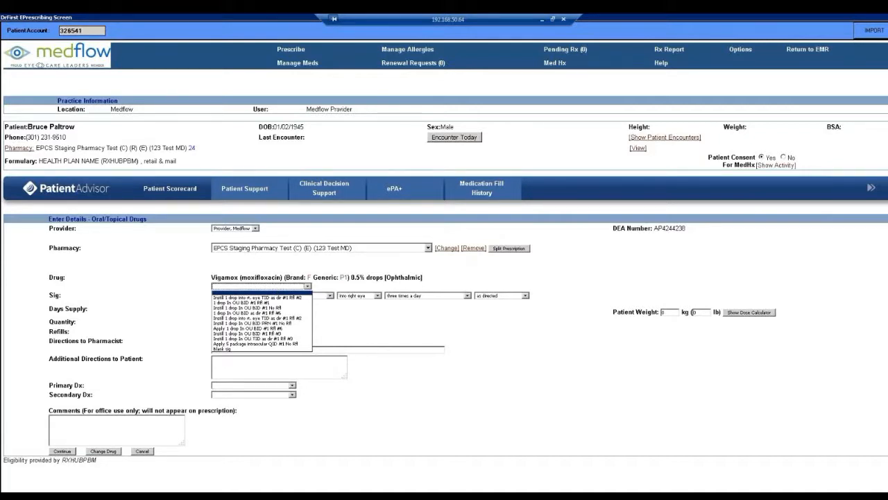
click(261, 292)
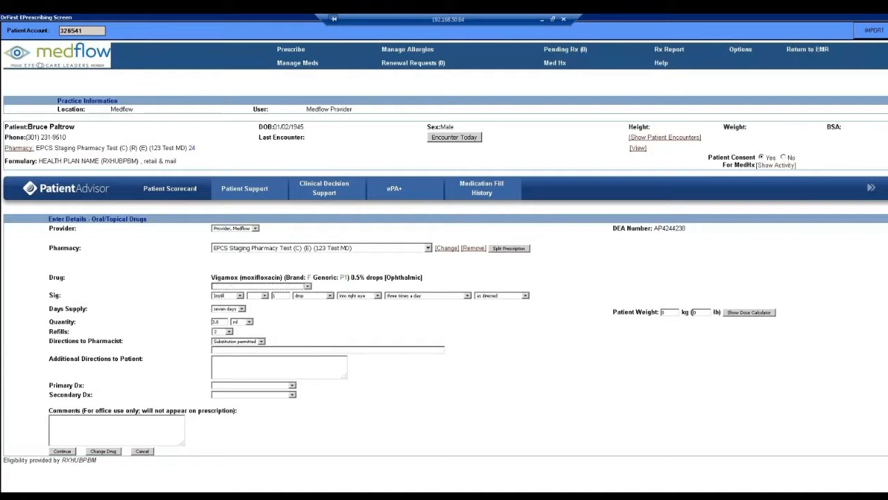
click(240, 296)
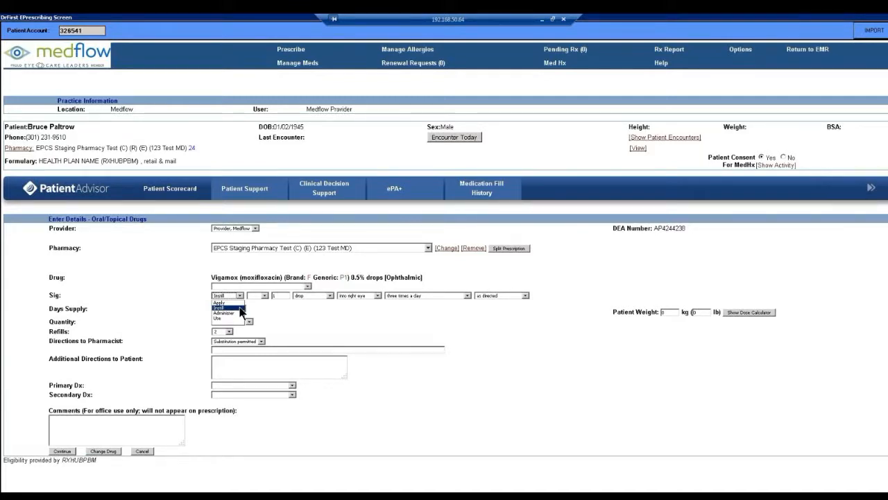
click(241, 309)
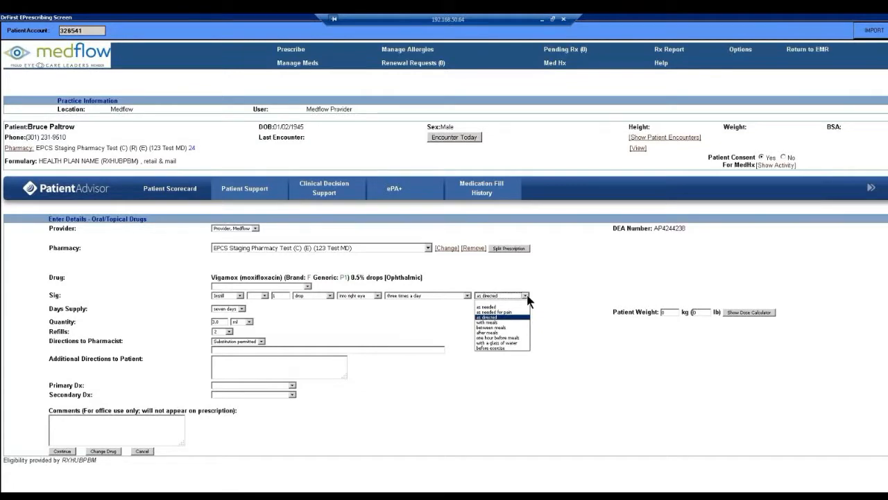
click(517, 317)
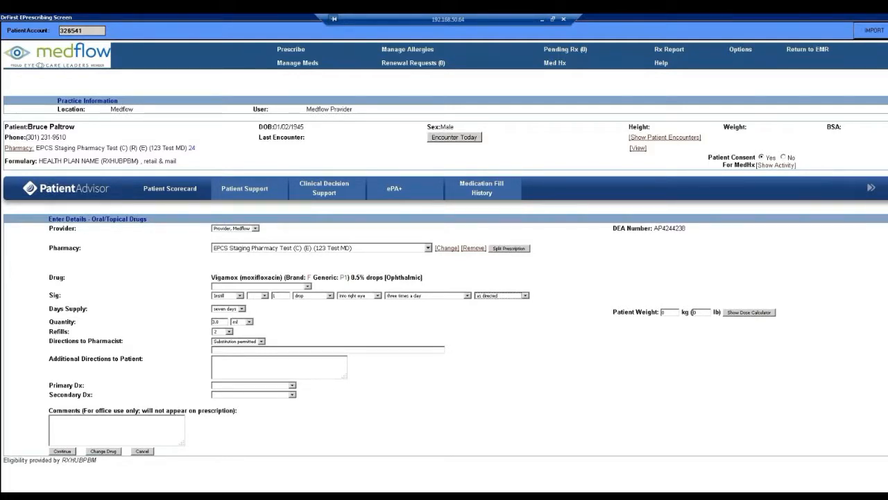
Step: Set a seven-day supply and a patient weight of 150 lb, leaving the additional directions and office comments blank
click(240, 309)
click(239, 309)
click(232, 366)
click(94, 425)
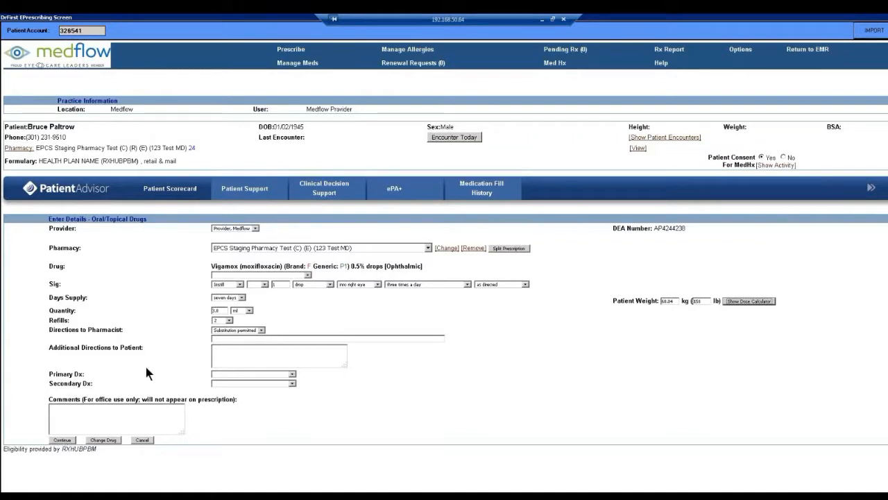
Step: Continue to the prescription review, turn off the stop-medication date and approve the Vigamox prescription
click(63, 440)
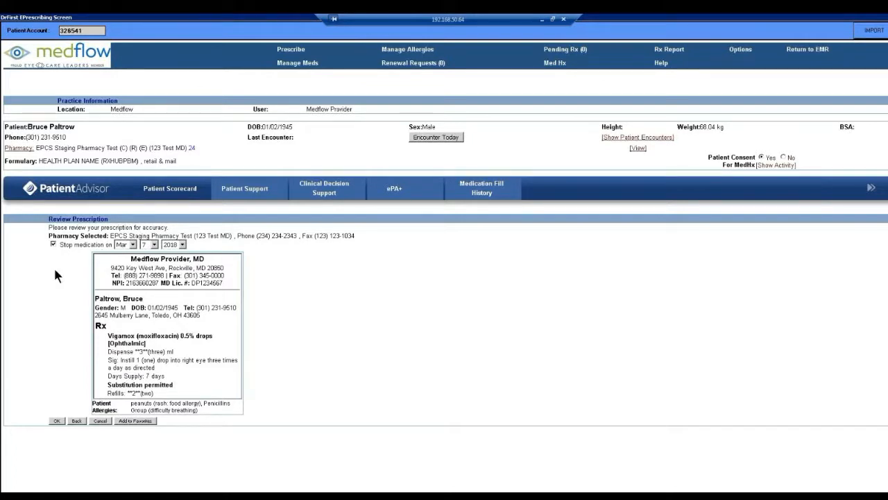
click(53, 244)
click(56, 420)
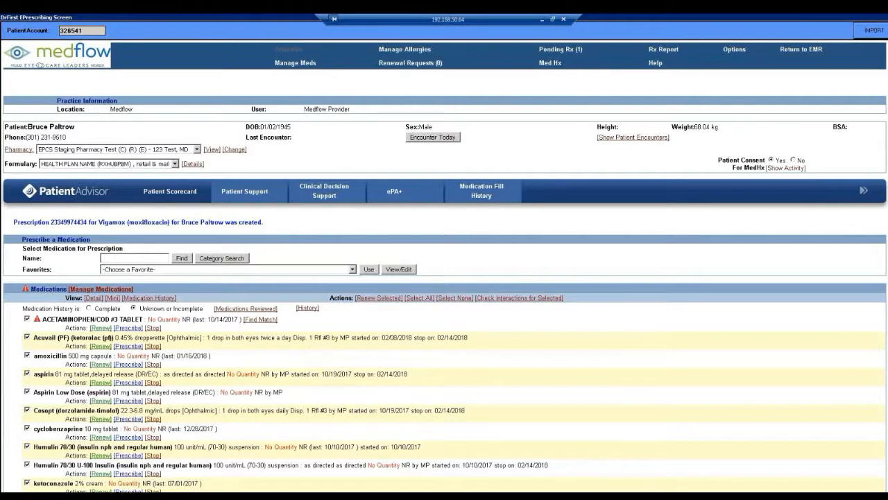
Step: Send the selected pending Vigamox prescription to the pharmacy
scroll(445, 277, down, 2)
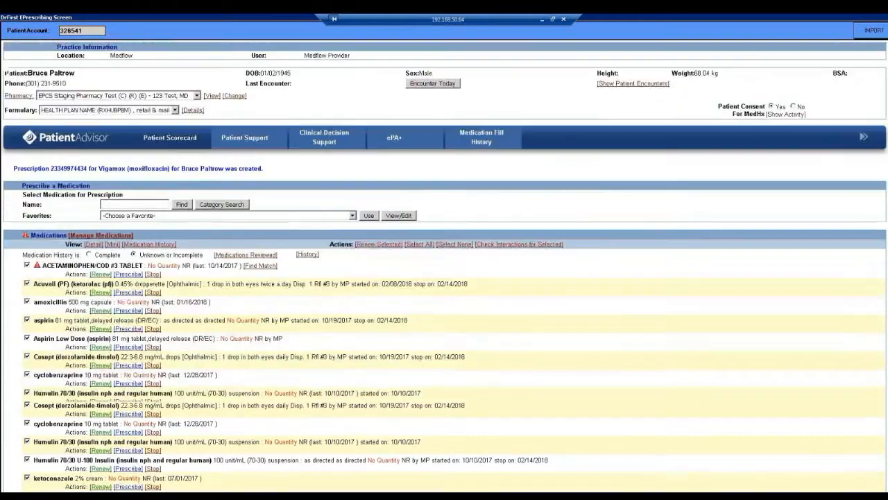
scroll(444, 278, down, 2)
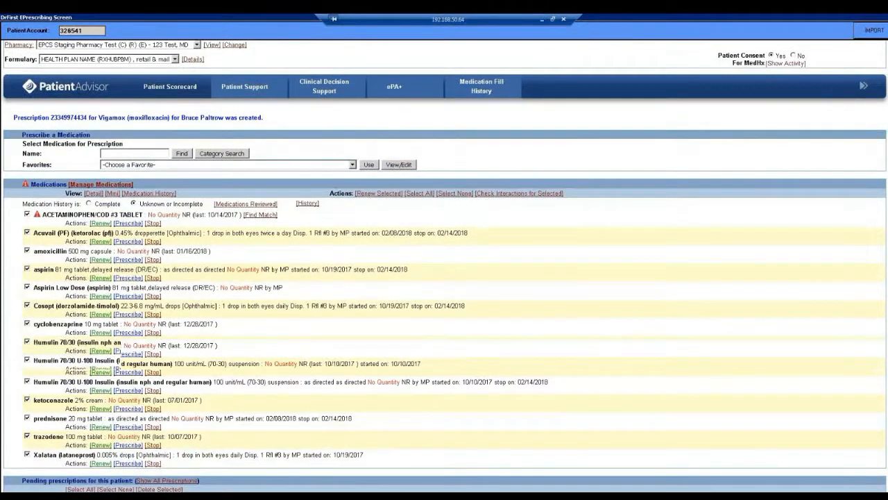
scroll(410, 440, down, 2)
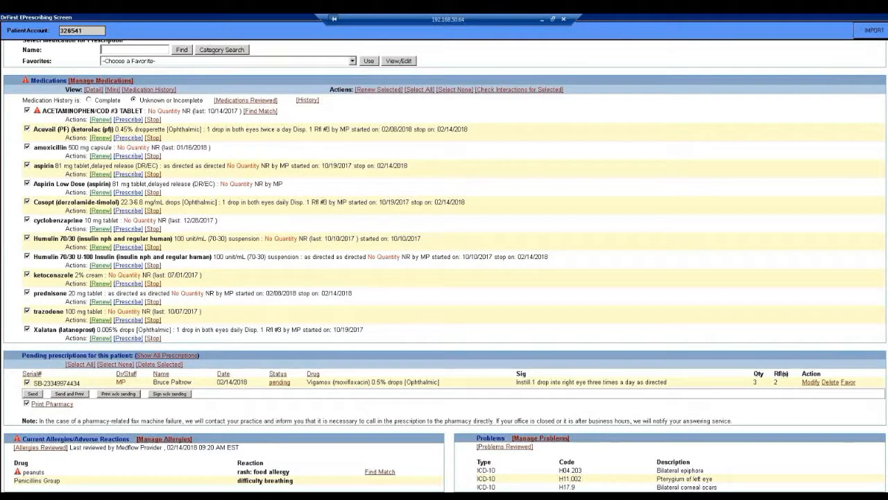
click(27, 382)
click(27, 382)
click(33, 395)
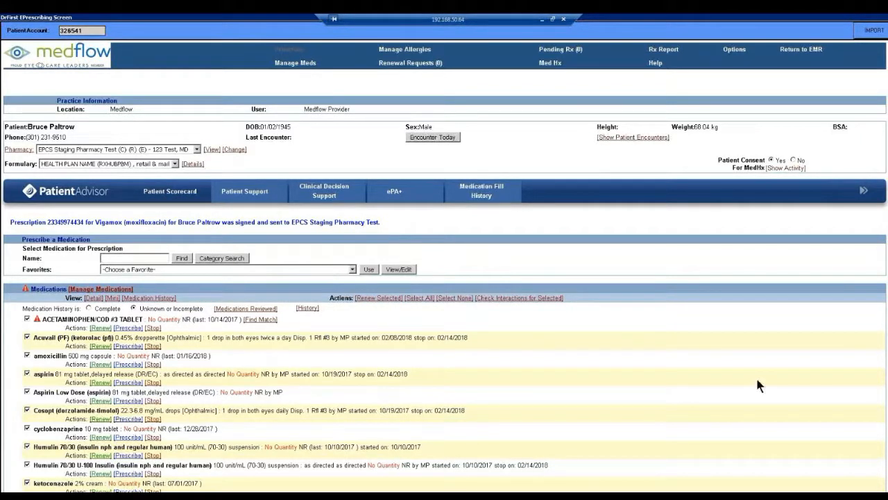
Step: Review the status of all the patient's prescriptions, and return to showing only the pending ones
scroll(553, 483, down, 2)
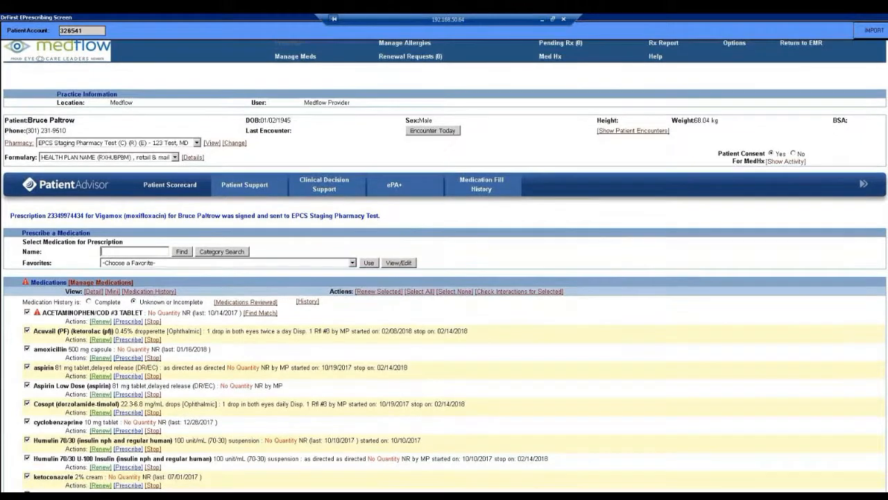
scroll(553, 484, down, 5)
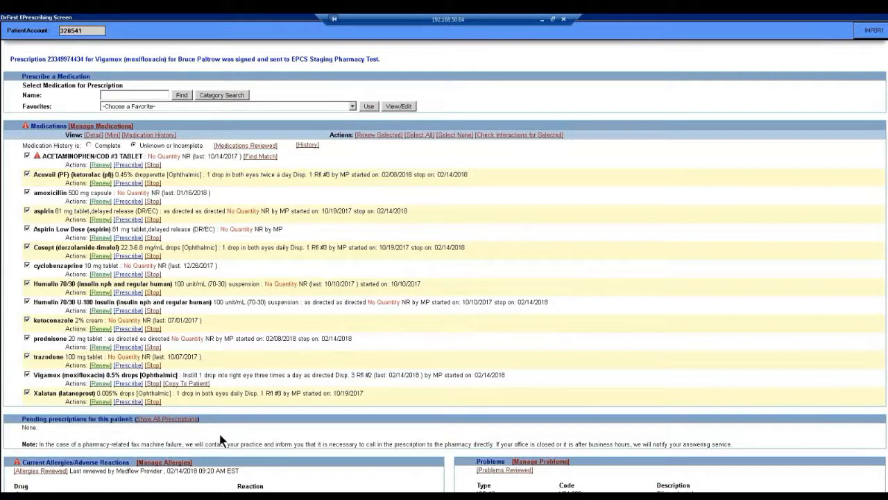
click(169, 419)
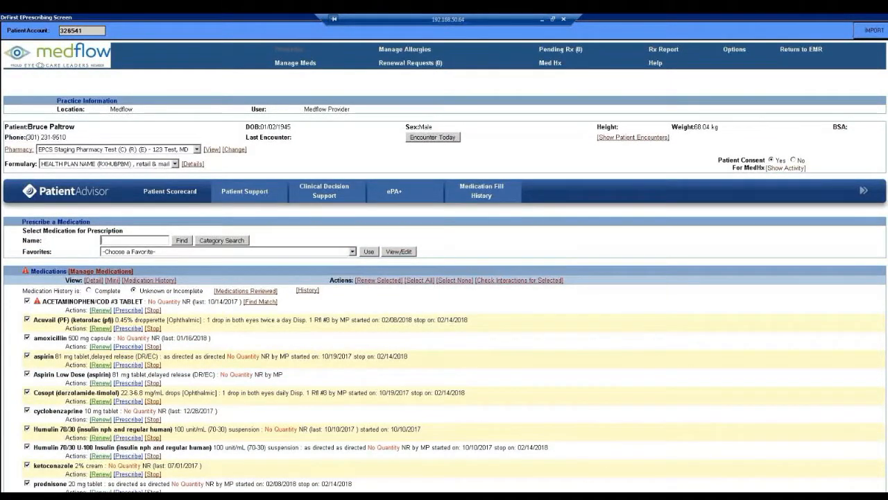
scroll(872, 458, down, 2)
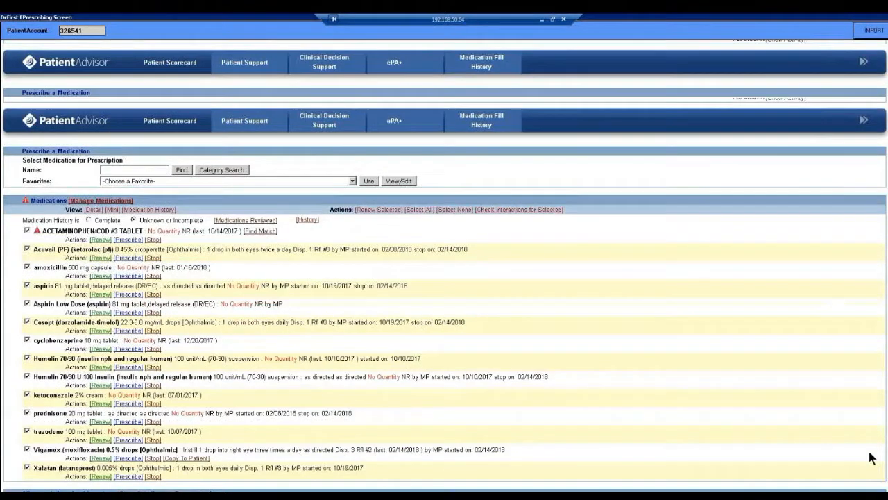
scroll(872, 458, down, 1)
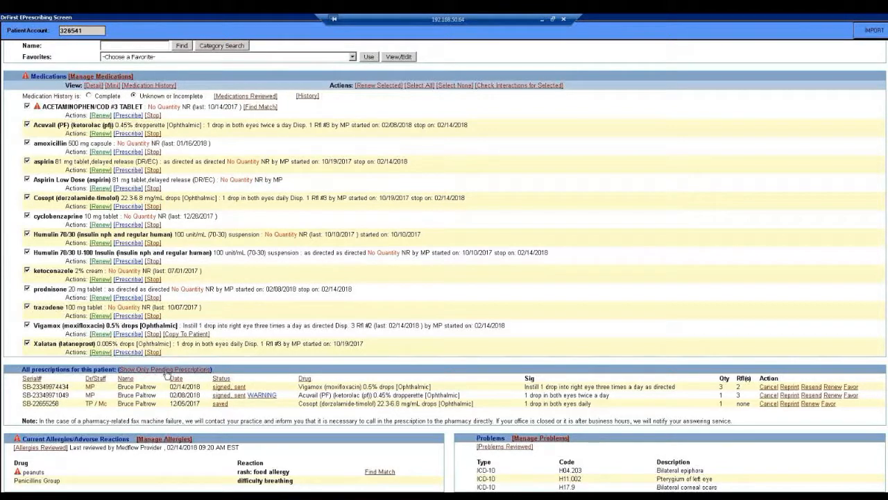
scroll(873, 268, up, 3)
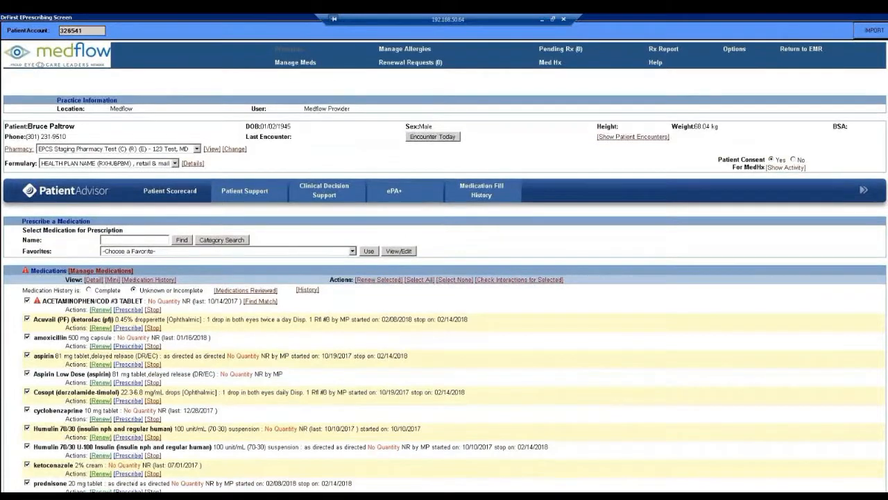
scroll(878, 433, down, 3)
scroll(848, 426, down, 1)
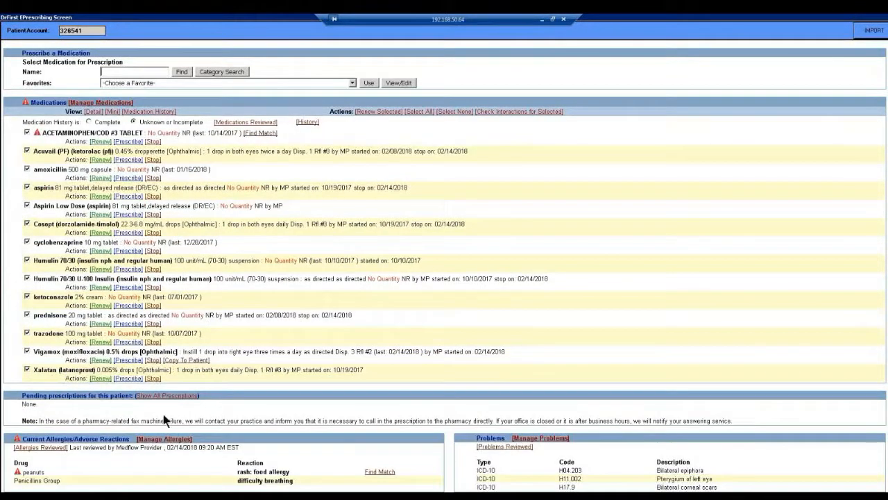
Step: Create a prescription from the favorite Lotemax 0.5% ophthalmic drops suspension, 1 twice a day #1
scroll(444, 277, up, 3)
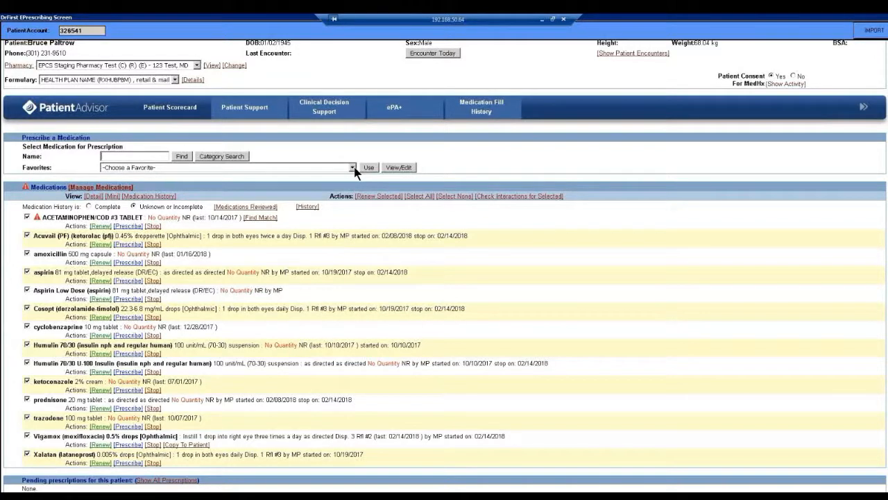
scroll(880, 278, up, 2)
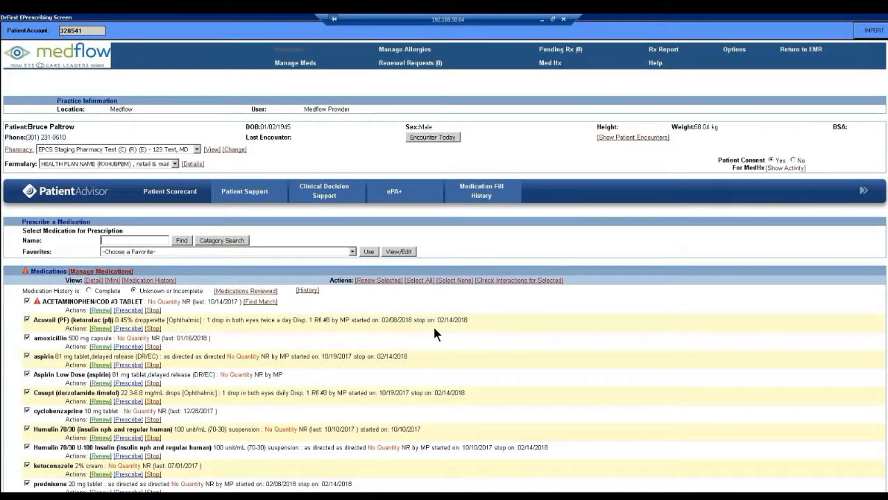
click(352, 252)
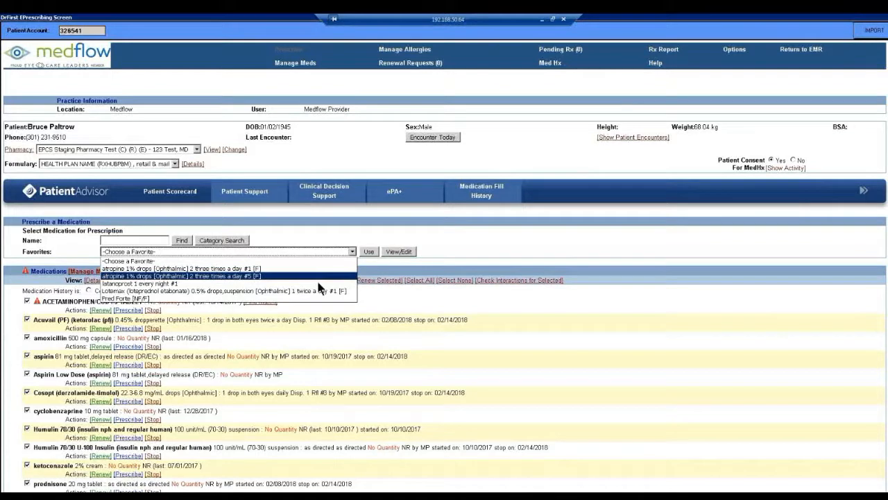
click(284, 295)
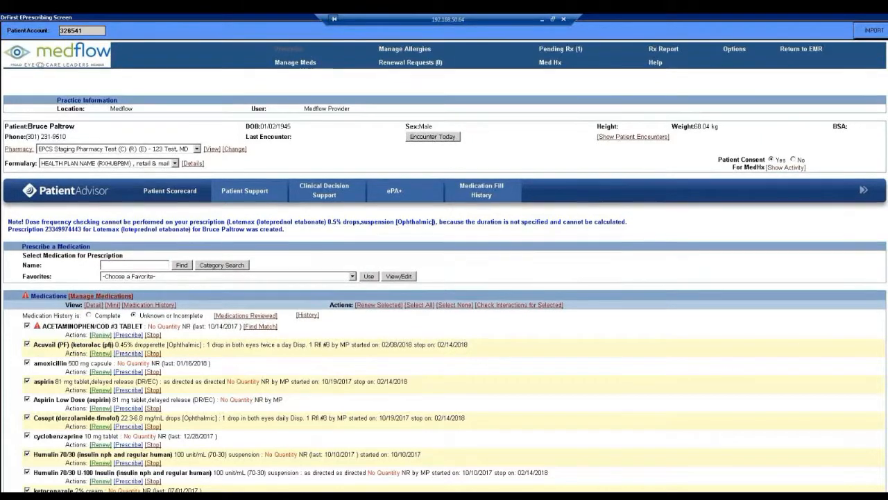
Step: Send the pending Lotemax prescription to the pharmacy
scroll(659, 348, down, 3)
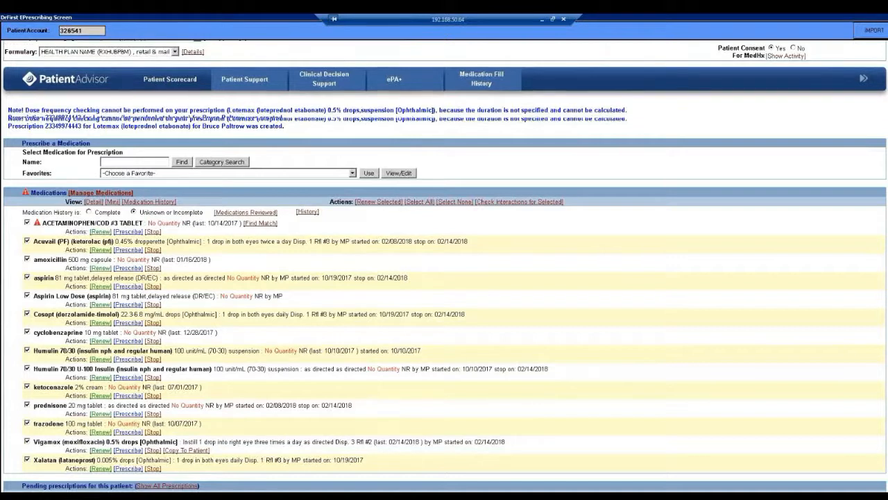
scroll(444, 277, down, 3)
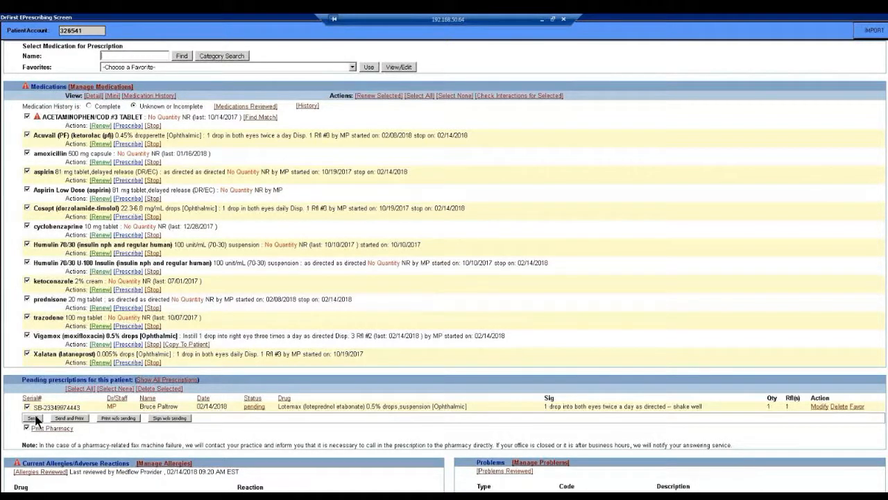
click(34, 418)
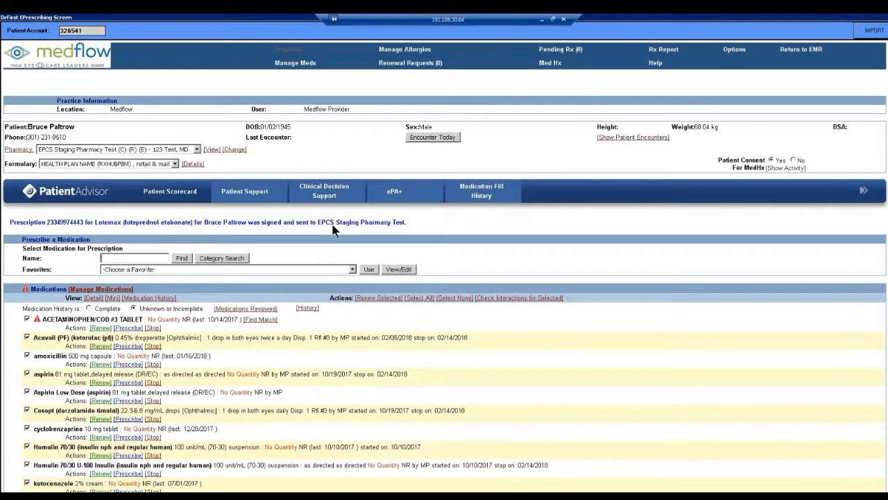